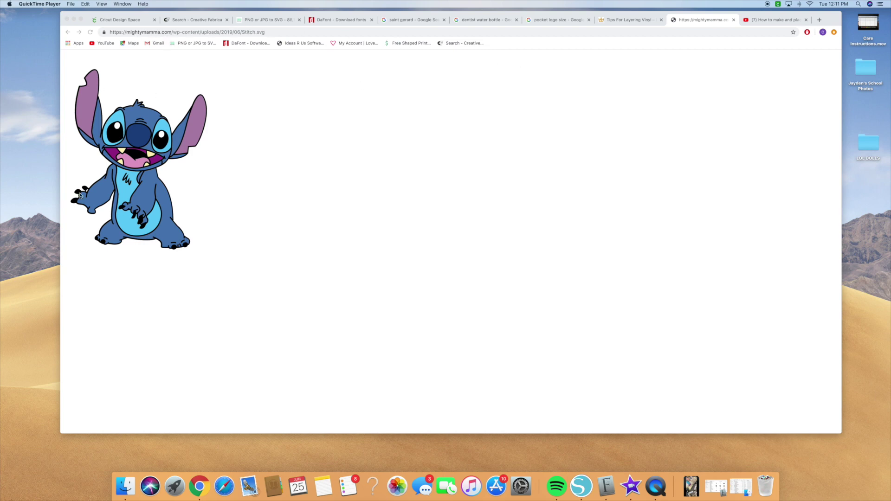
# Start saving the Stitch SVG from Chrome, cancel it, and return to the Cricut Design Space tab.
pyautogui.click(160, 145)
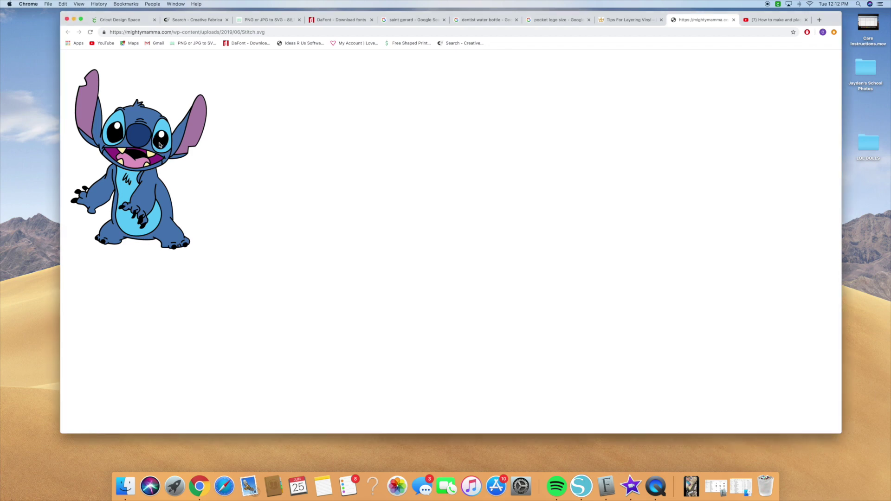
pyautogui.rightClick(159, 145)
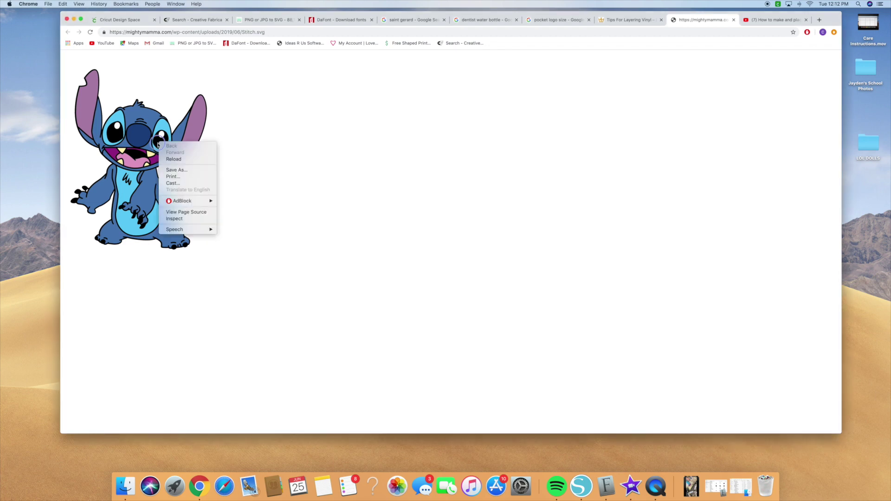
pyautogui.click(185, 172)
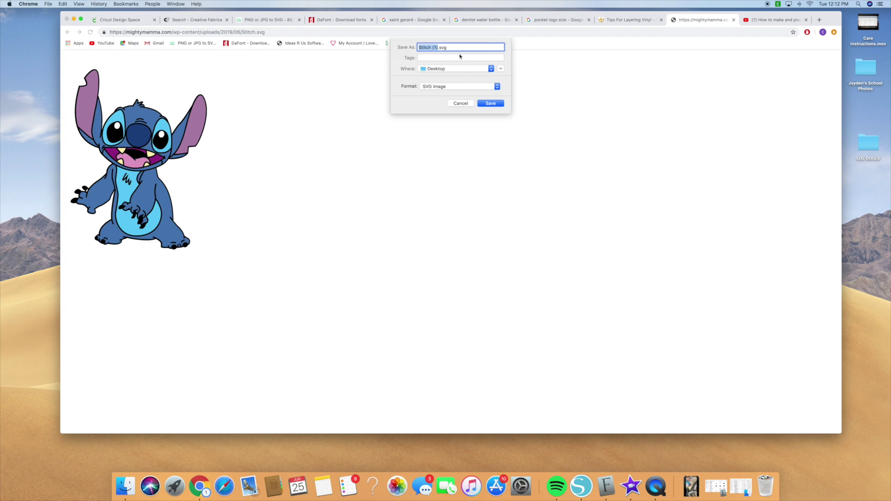
pyautogui.click(465, 104)
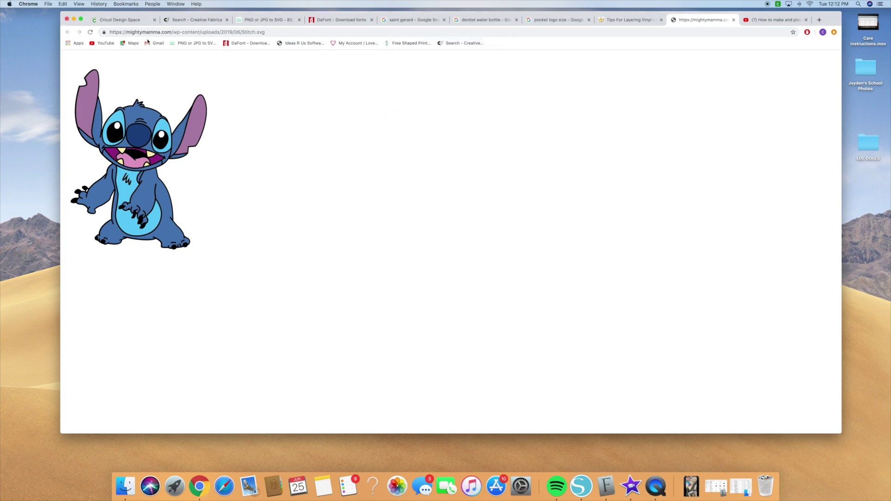
pyautogui.click(122, 20)
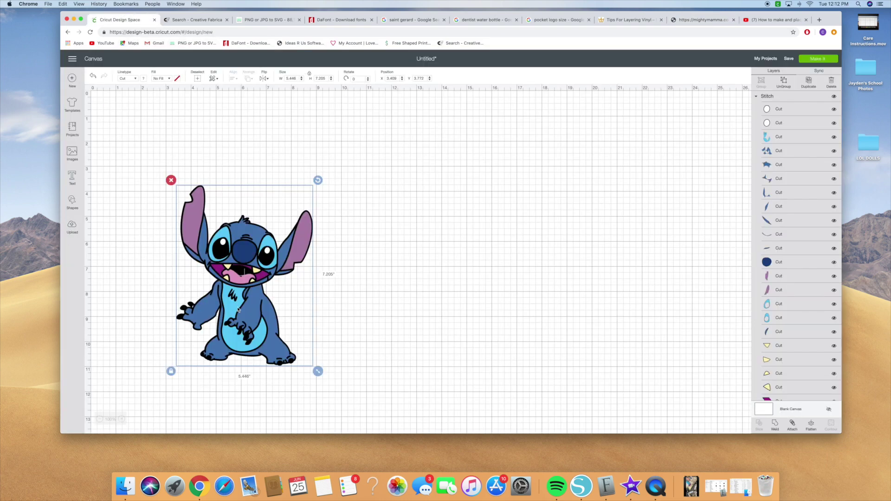
# Move Stitch right, ungroup it, and attach the two white eye-highlight layers together.
pyautogui.moveTo(240, 309); pyautogui.dragTo(336, 286)
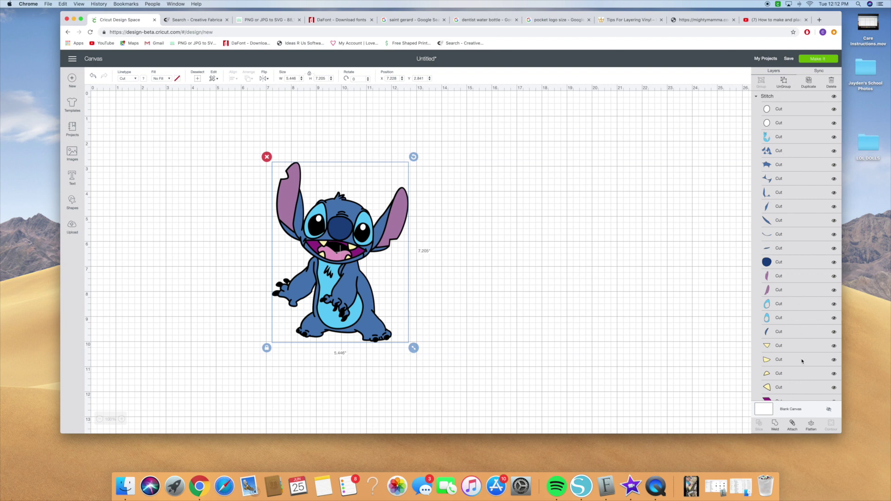
pyautogui.click(784, 81)
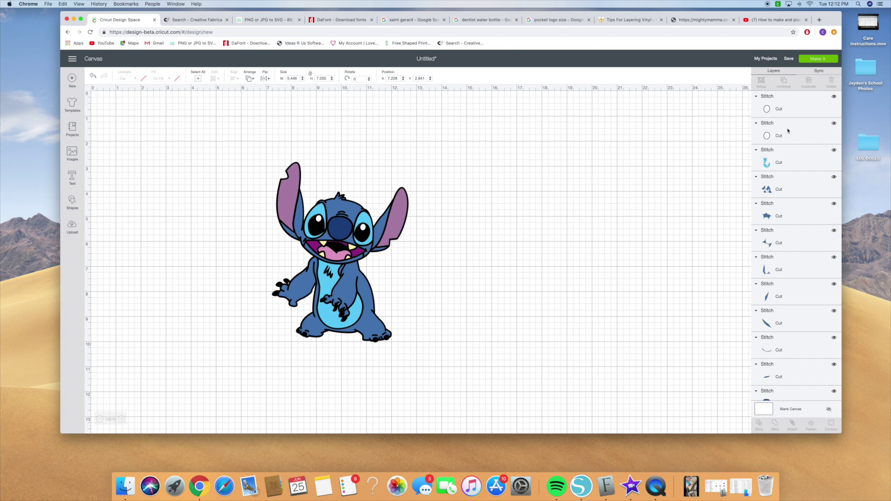
pyautogui.click(778, 113)
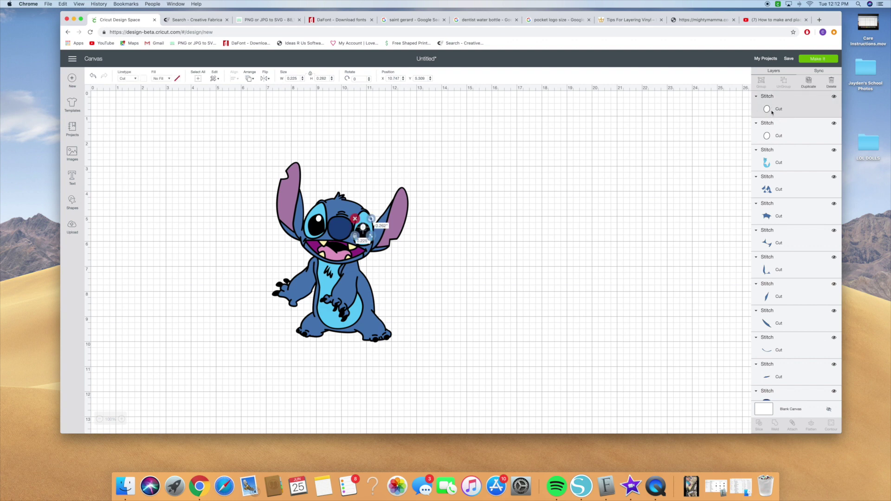
pyautogui.keyDown('shift'); pyautogui.click(773, 136); pyautogui.keyUp('shift')
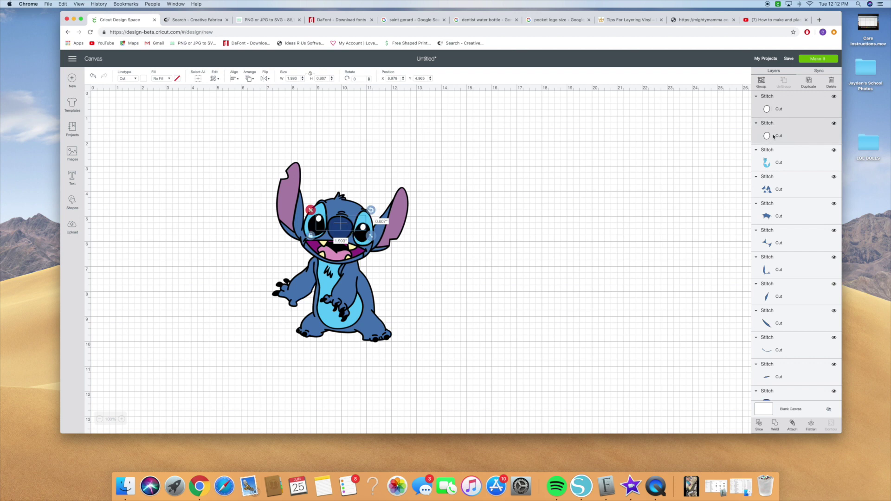
pyautogui.click(792, 426)
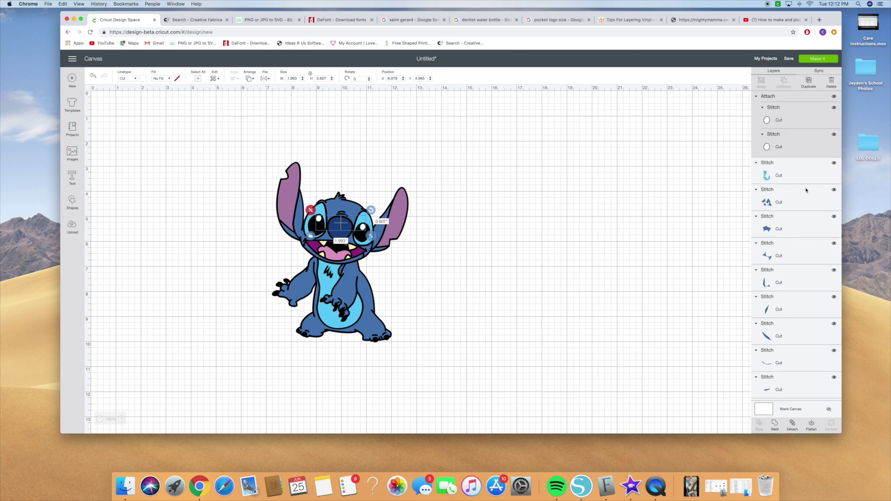
pyautogui.click(776, 177)
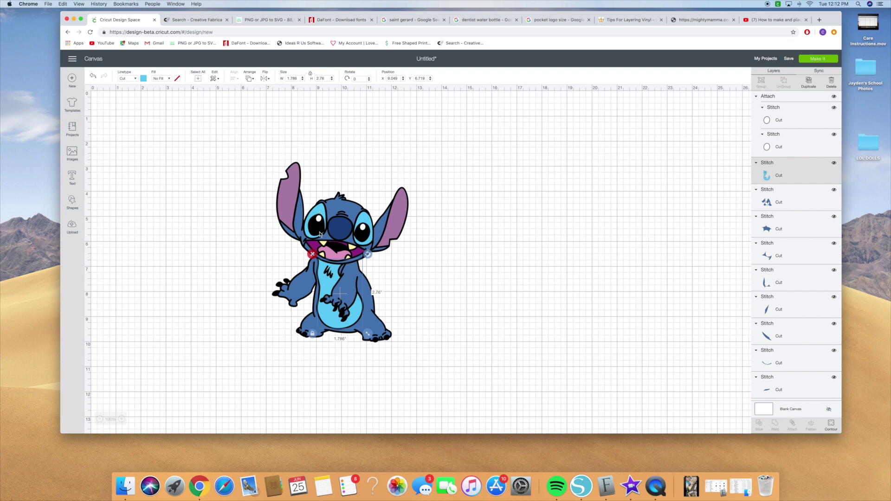
# Attach the two light blue eye-ring layers together as one group.
pyautogui.scroll(-10, 766, 229)
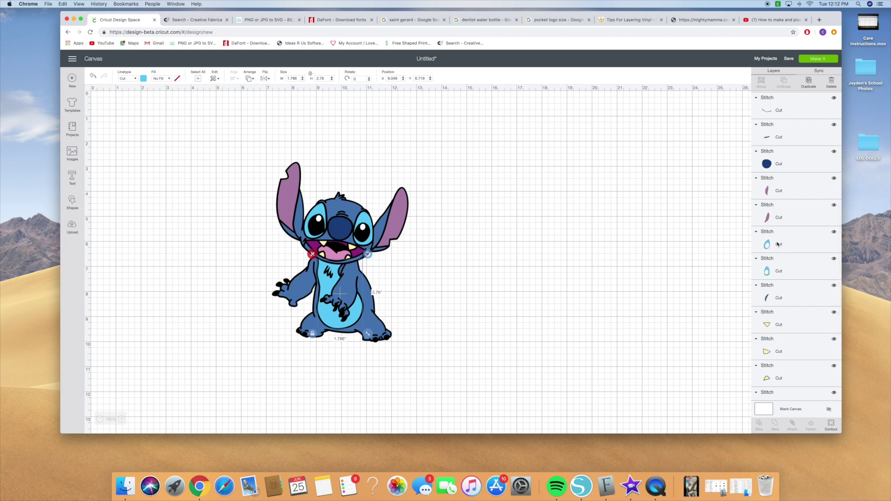
pyautogui.click(778, 244)
pyautogui.keyDown('shift'); pyautogui.click(782, 273); pyautogui.keyUp('shift')
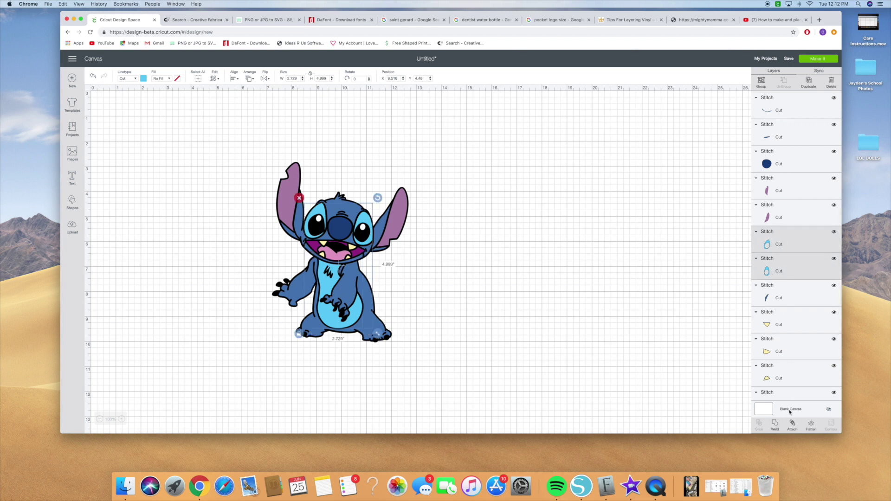
pyautogui.click(792, 425)
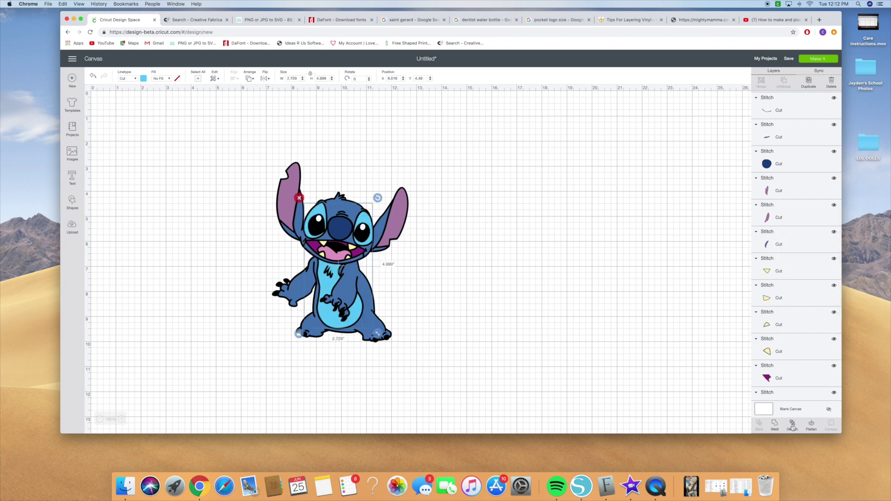
pyautogui.scroll(5, 794, 186)
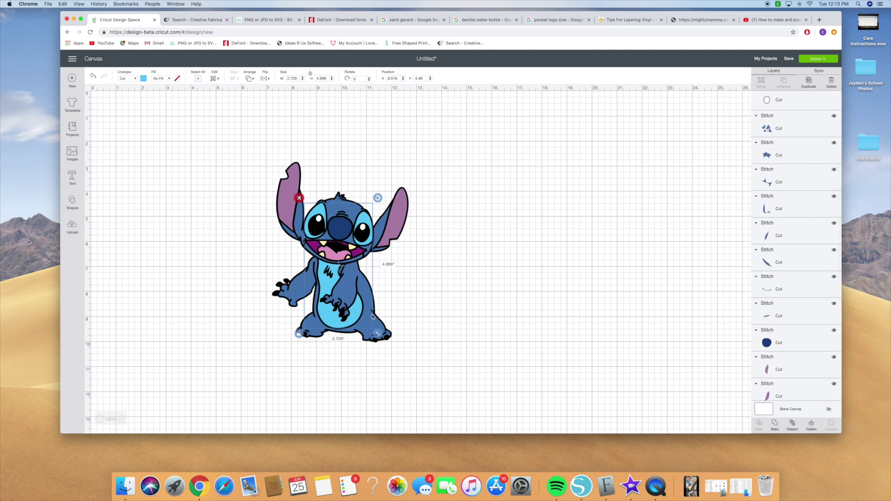
# Select Stitch's dark blue body plus the dark blue detail, curve and dash layers.
pyautogui.click(794, 132)
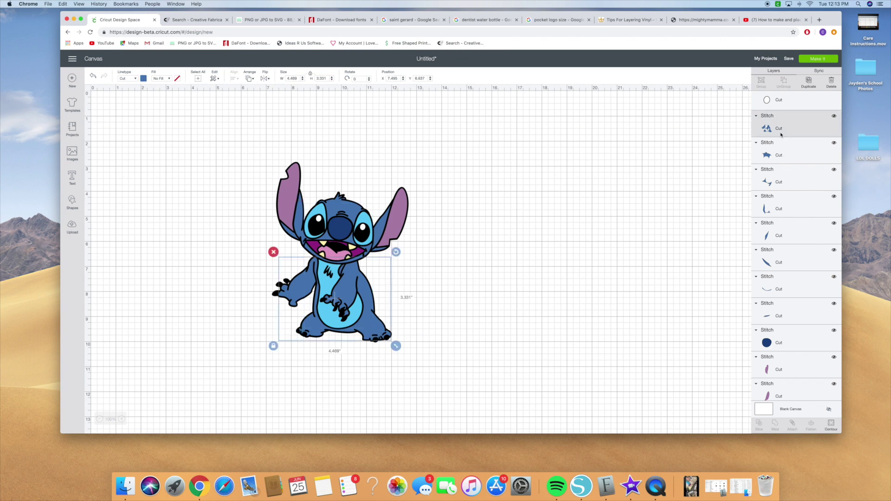
pyautogui.click(785, 133)
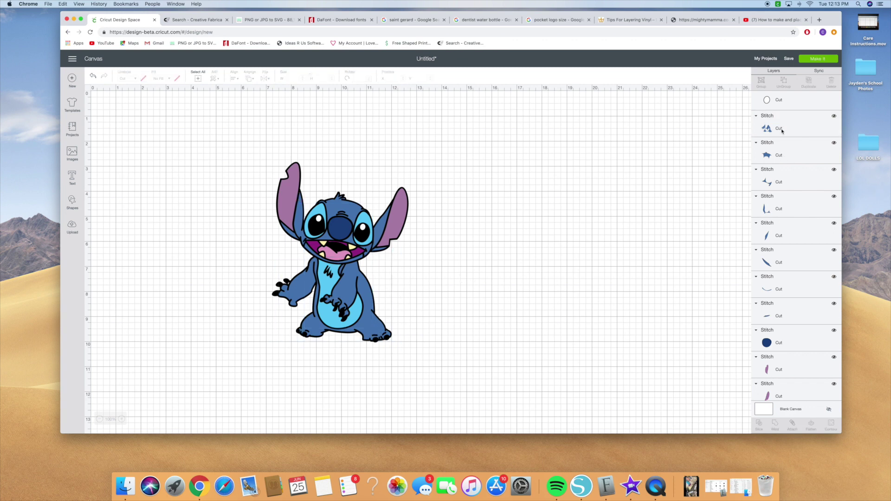
pyautogui.keyDown('shift'); pyautogui.click(778, 157); pyautogui.keyUp('shift')
pyautogui.keyDown('shift'); pyautogui.click(785, 183); pyautogui.keyUp('shift')
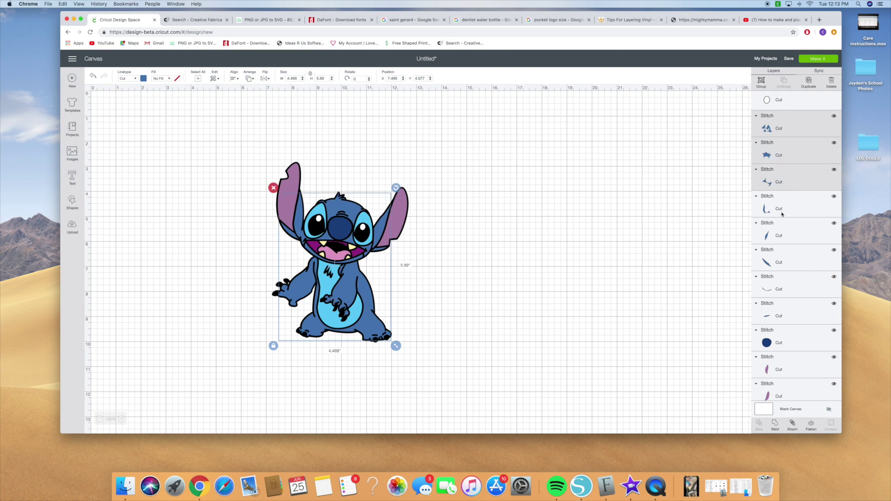
pyautogui.keyDown('shift'); pyautogui.click(783, 208); pyautogui.keyUp('shift')
pyautogui.keyDown('shift'); pyautogui.click(785, 242); pyautogui.keyUp('shift')
pyautogui.keyDown('shift'); pyautogui.click(784, 265); pyautogui.keyUp('shift')
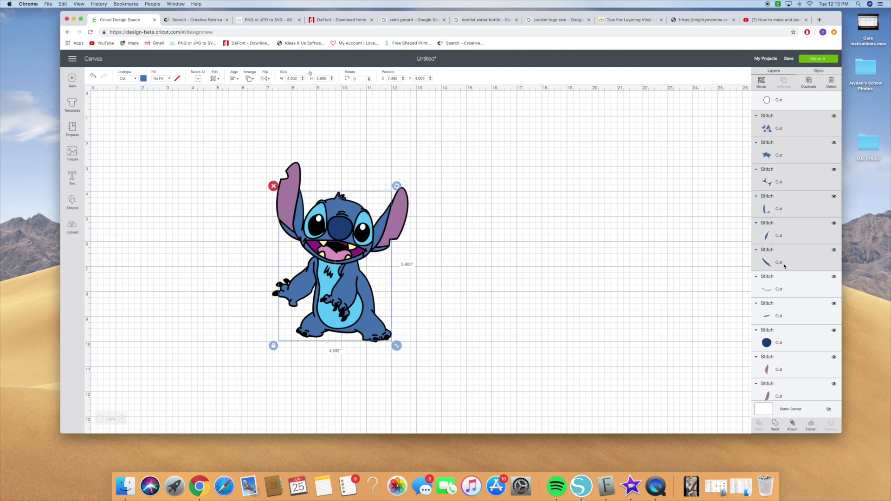
pyautogui.keyDown('shift'); pyautogui.click(784, 288); pyautogui.keyUp('shift')
pyautogui.keyDown('shift'); pyautogui.click(785, 313); pyautogui.keyUp('shift')
# Add the last dark blue curve layer and attach all the dark blue pieces together.
pyautogui.scroll(-3, 783, 297)
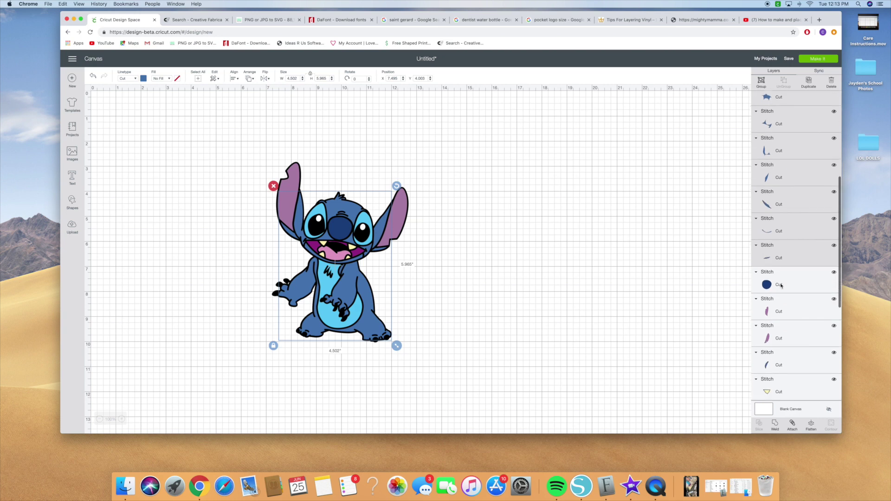
pyautogui.scroll(-2, 782, 291)
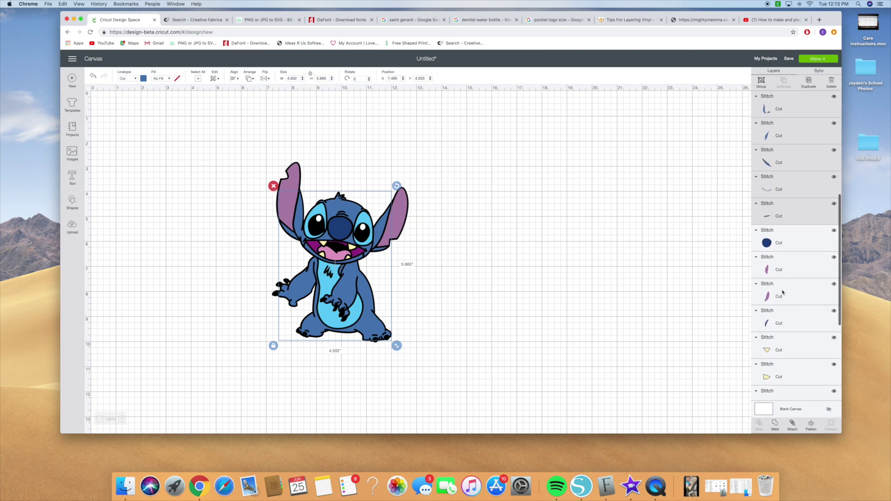
pyautogui.keyDown('shift'); pyautogui.click(770, 327); pyautogui.keyUp('shift')
pyautogui.scroll(-9, 770, 347)
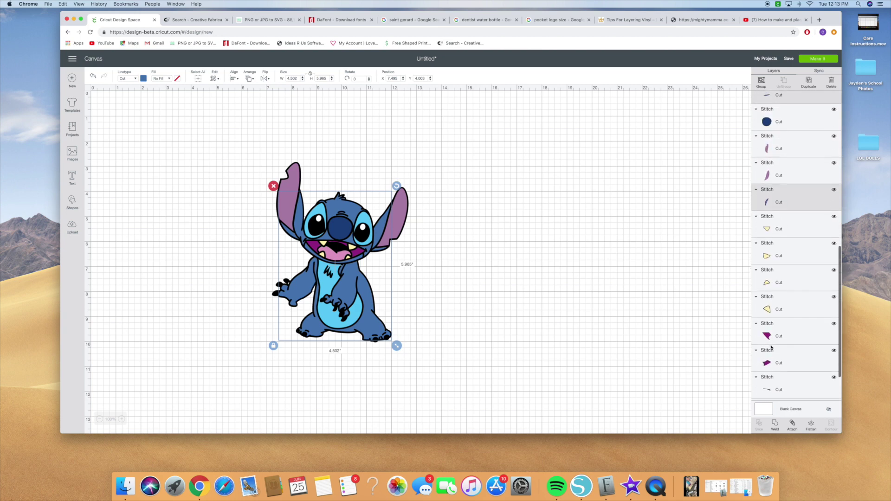
pyautogui.click(793, 428)
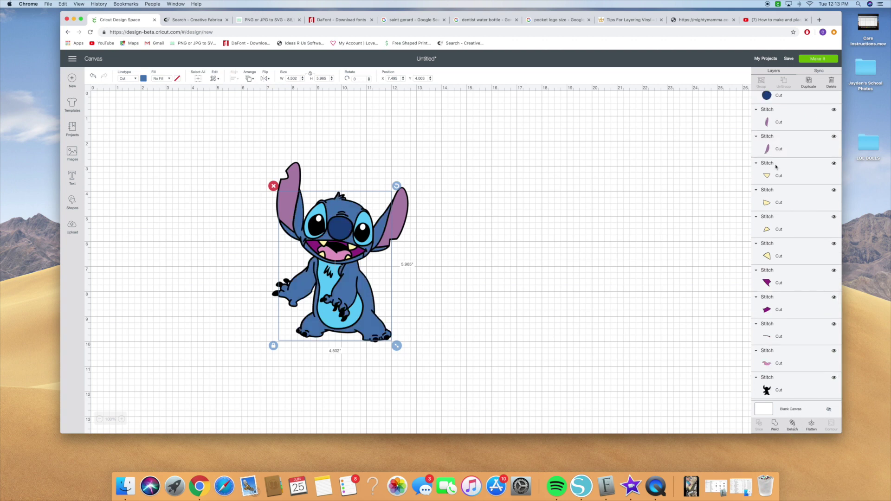
pyautogui.click(769, 283)
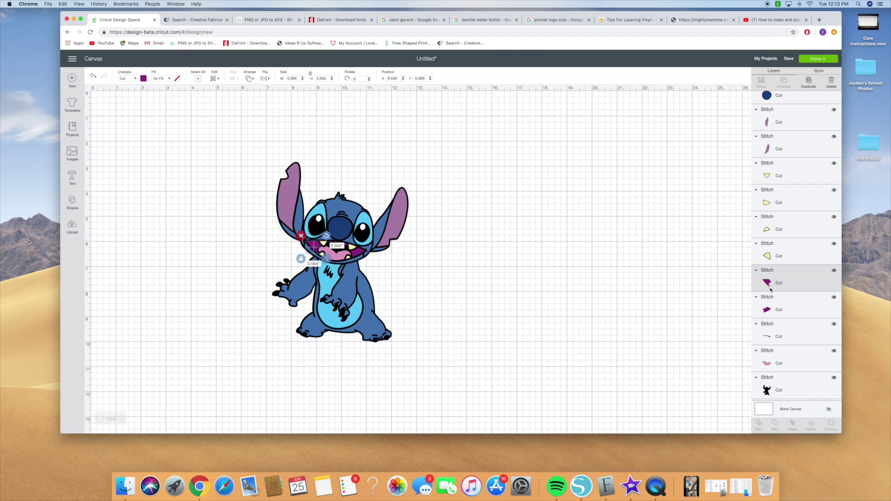
# Attach the selected circle pieces into one group.
pyautogui.keyDown('shift'); pyautogui.click(771, 311); pyautogui.keyUp('shift')
pyautogui.keyDown('shift'); pyautogui.click(772, 339); pyautogui.keyUp('shift')
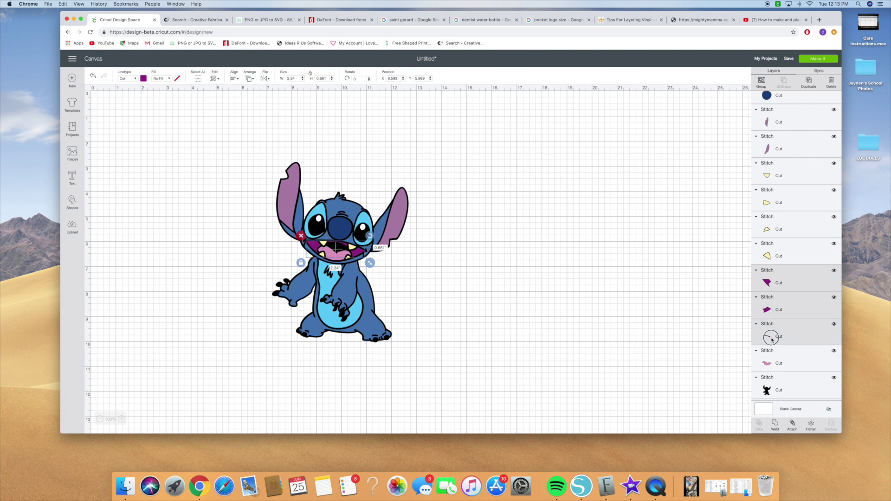
pyautogui.click(792, 424)
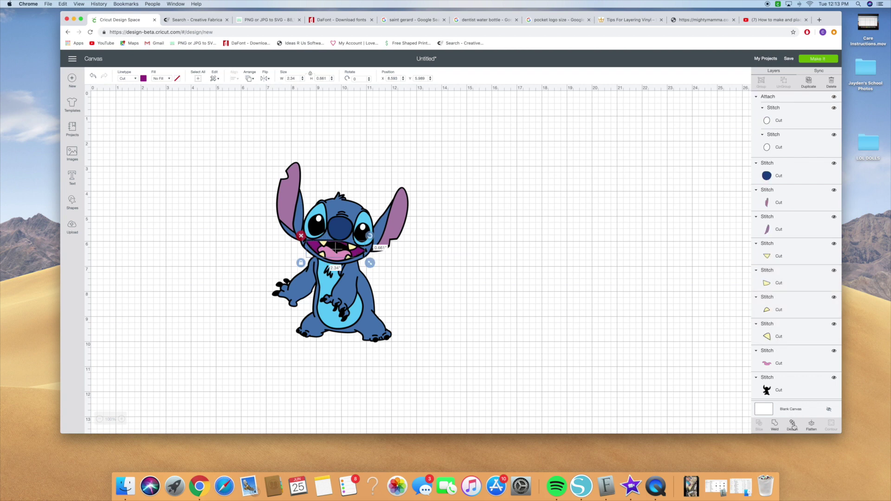
# Attach the four yellow tooth triangles together.
pyautogui.click(775, 262)
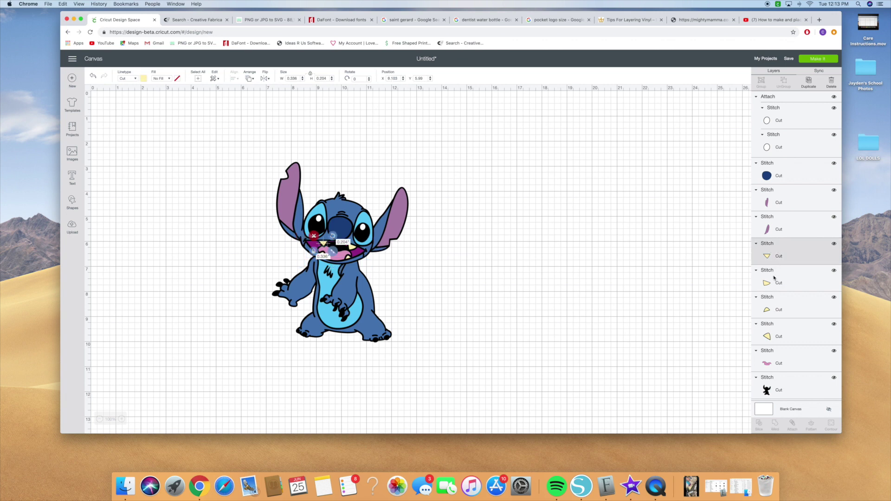
pyautogui.keyDown('shift'); pyautogui.click(775, 278); pyautogui.keyUp('shift')
pyautogui.keyDown('shift'); pyautogui.click(784, 314); pyautogui.keyUp('shift')
pyautogui.keyDown('shift'); pyautogui.click(786, 332); pyautogui.keyUp('shift')
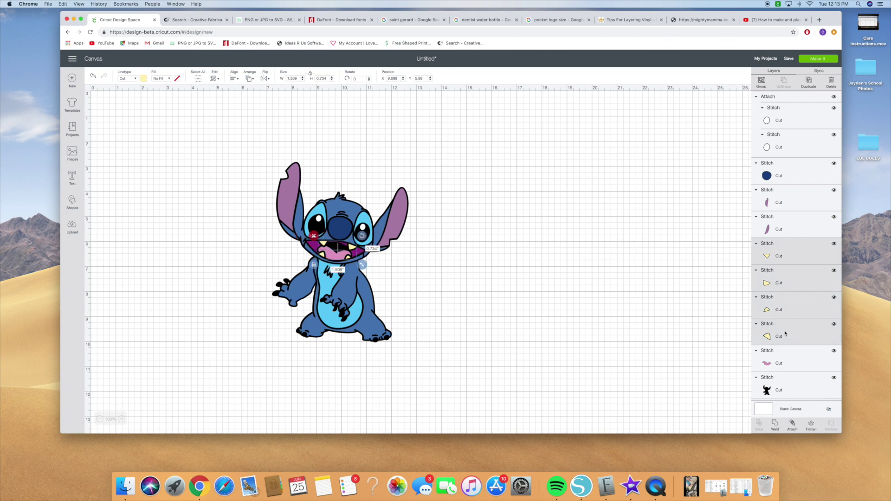
pyautogui.click(793, 424)
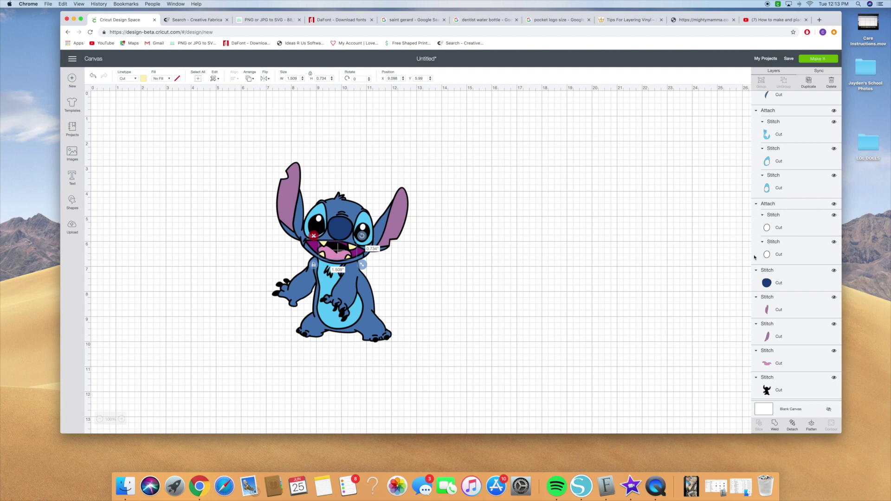
# Clear the selection and attach the two purple ear layers together.
pyautogui.click(683, 273)
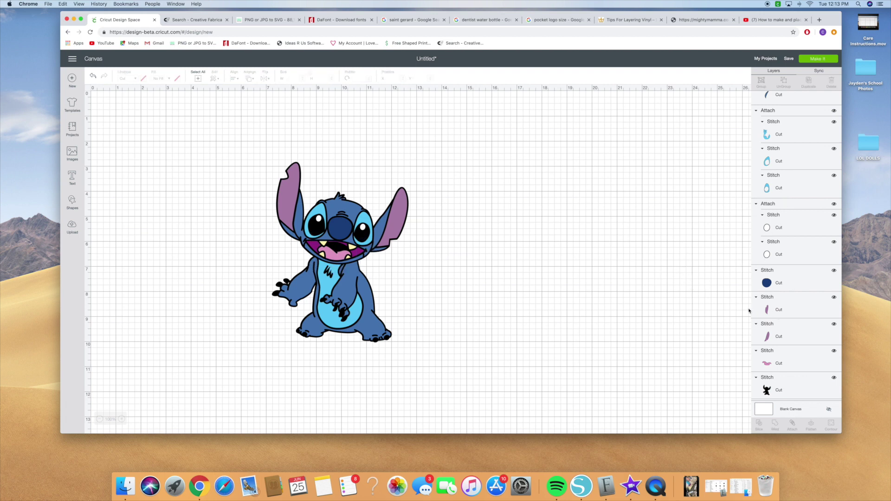
pyautogui.click(771, 313)
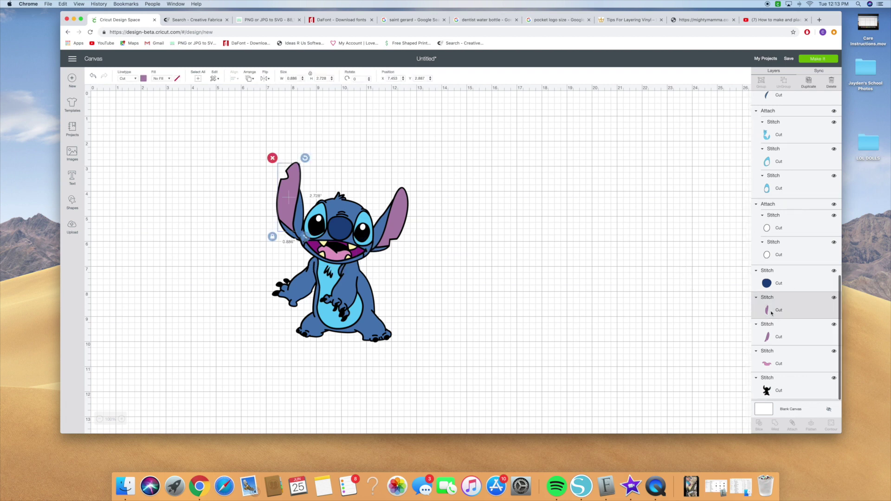
pyautogui.keyDown('shift'); pyautogui.click(774, 333); pyautogui.keyUp('shift')
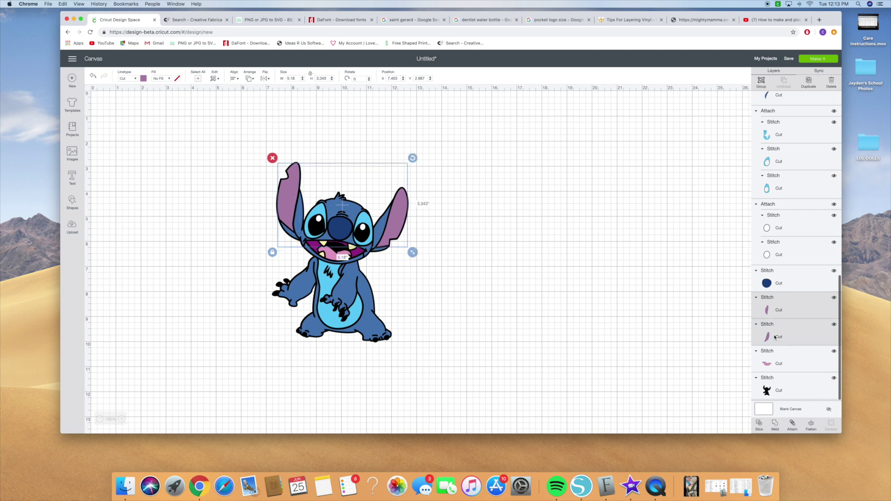
pyautogui.click(792, 424)
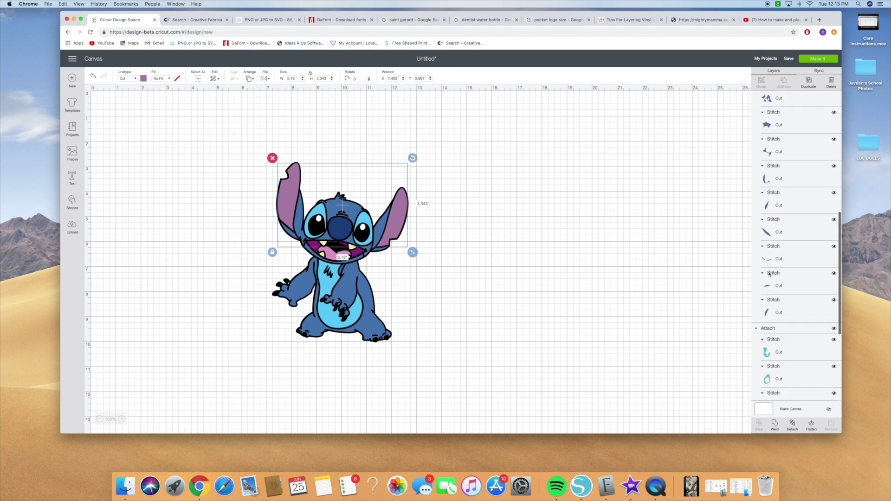
pyautogui.click(768, 335)
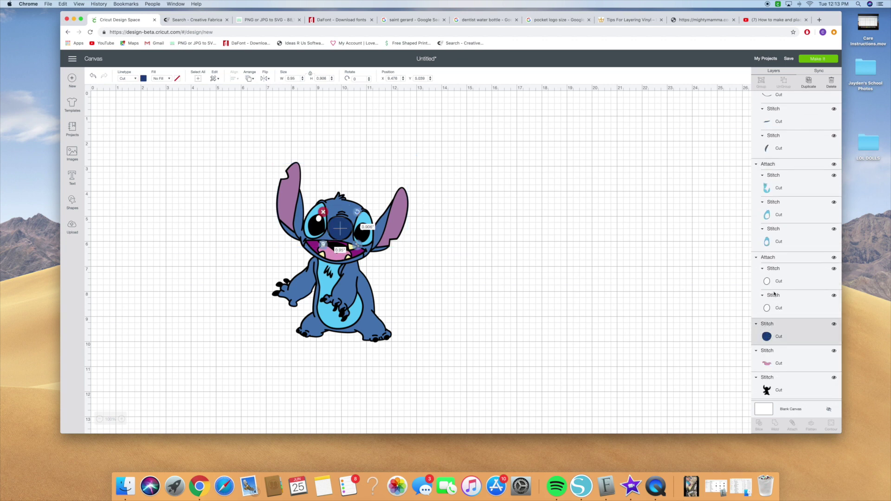
pyautogui.keyDown('shift'); pyautogui.click(774, 307); pyautogui.keyUp('shift')
pyautogui.click(792, 423)
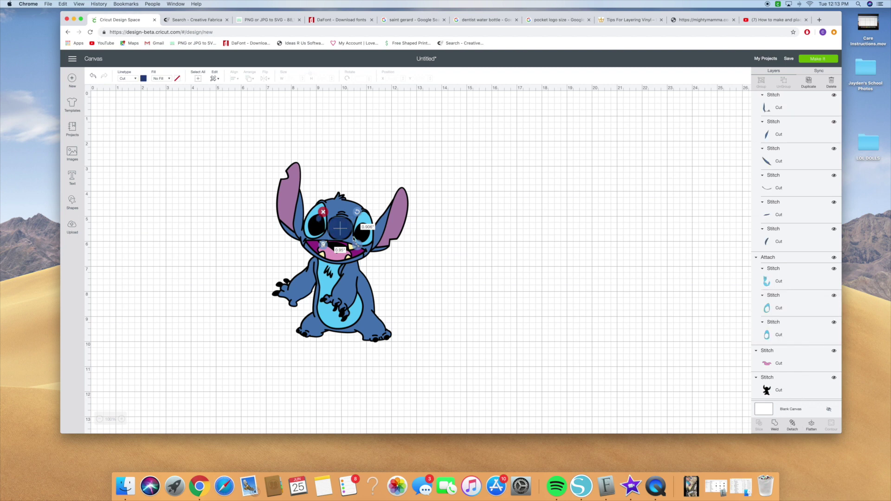
pyautogui.click(93, 76)
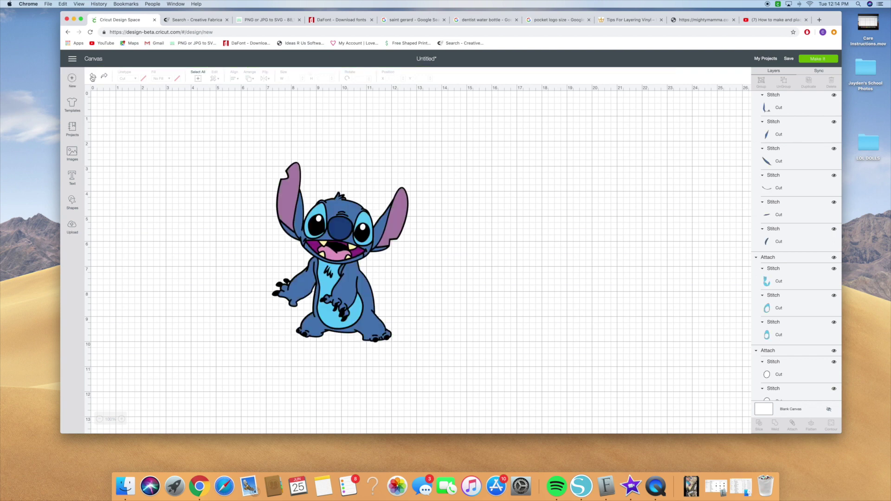
# Review the attached groups in the Layers panel, then send the design to the nine-mat Prepare view.
pyautogui.scroll(-3, 785, 347)
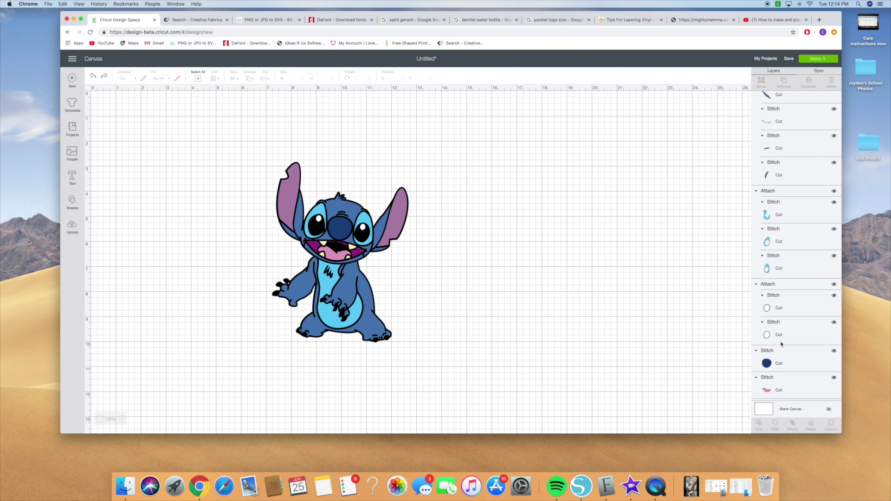
pyautogui.scroll(10, 783, 343)
pyautogui.scroll(7, 782, 343)
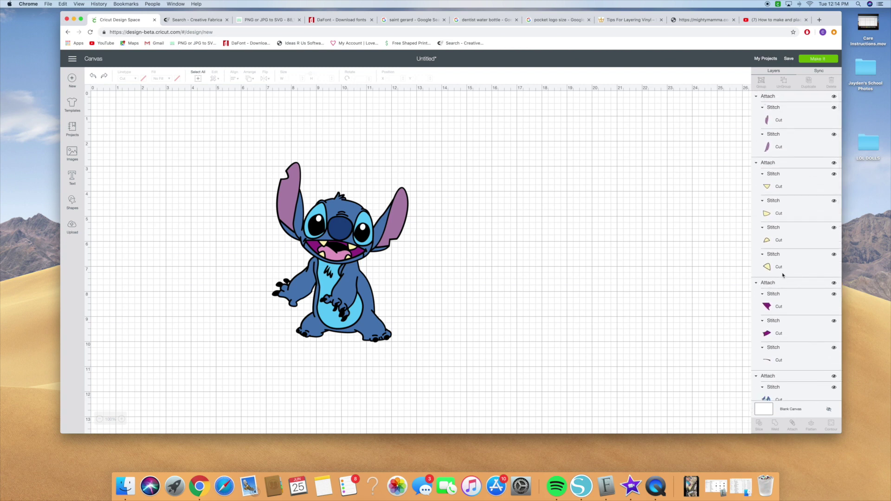
pyautogui.click(818, 58)
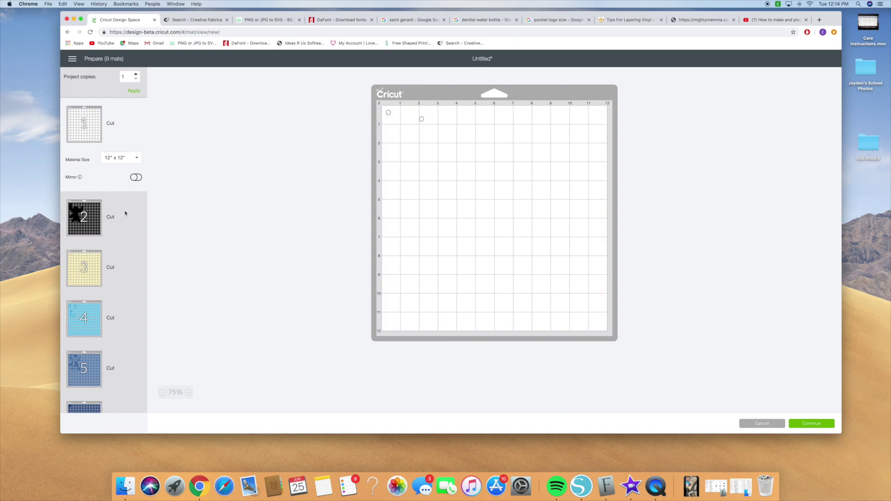
# Preview the black mat 2 and yellow mat 3, then move on to mat 4.
pyautogui.click(90, 216)
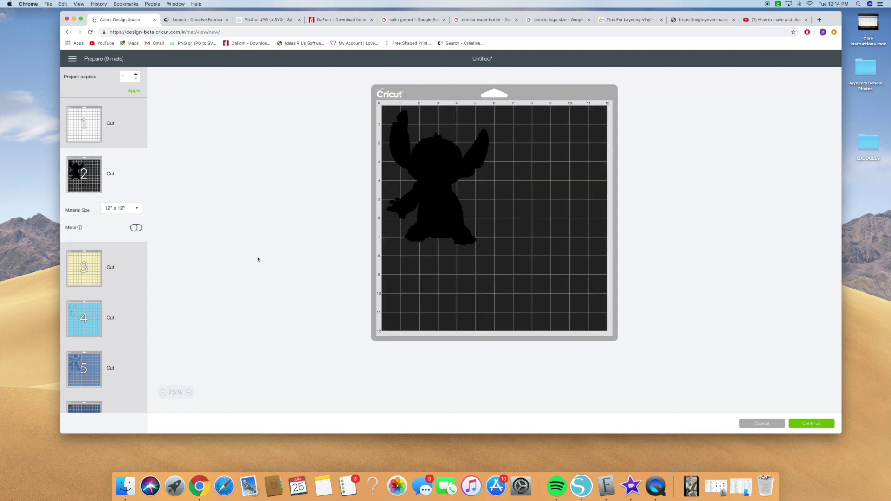
pyautogui.click(85, 264)
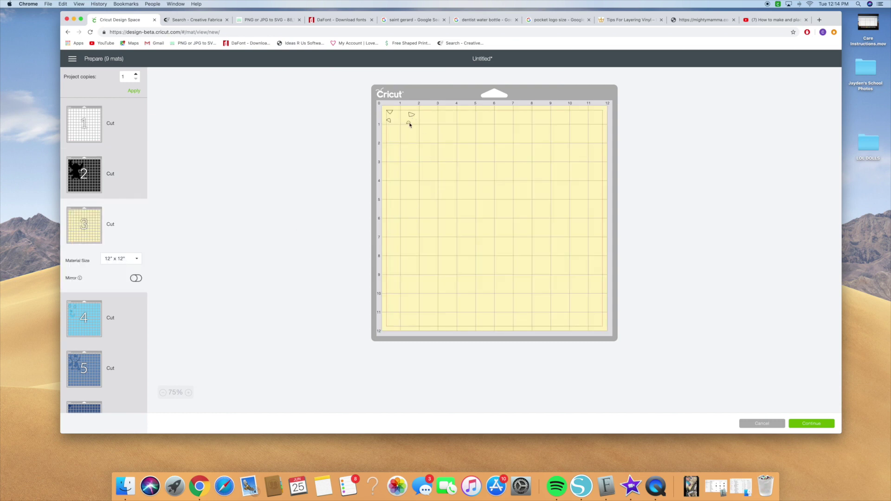
pyautogui.press('Down')
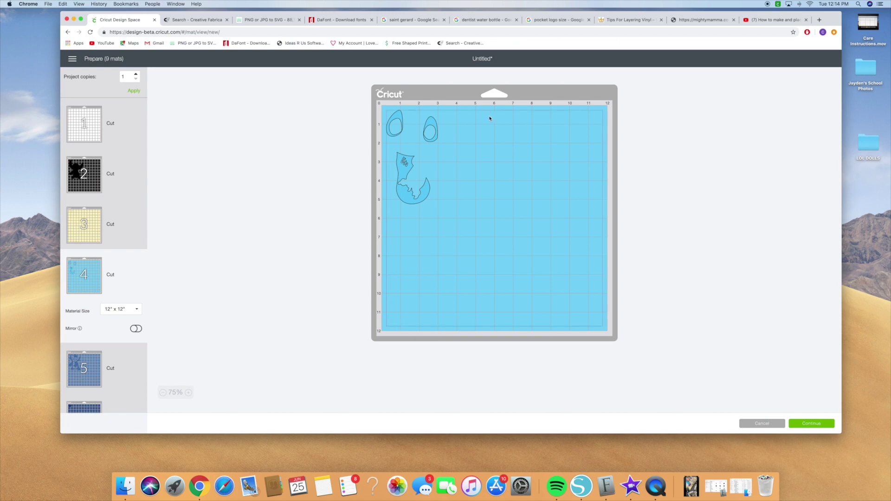
pyautogui.scroll(-1, 208, 265)
# Preview mats 5 through 9 in turn, ending on the pink mat 9.
pyautogui.click(100, 375)
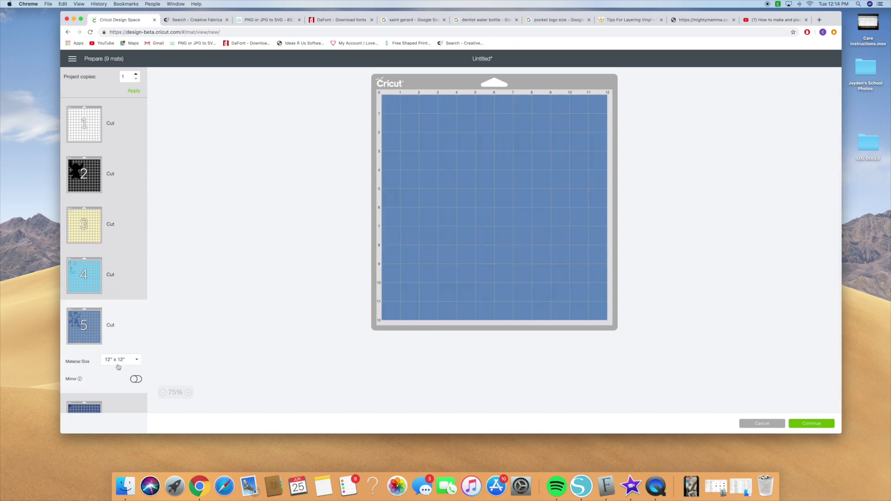
pyautogui.scroll(-4, 100, 344)
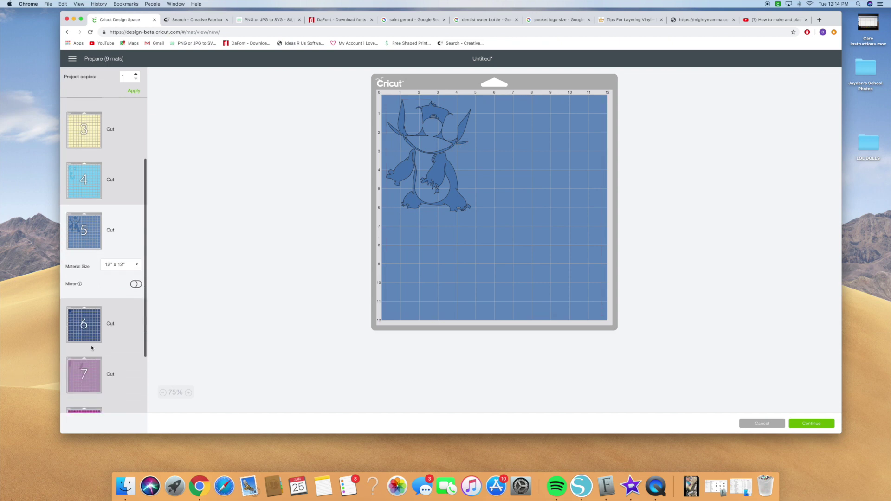
pyautogui.click(87, 339)
pyautogui.scroll(-3, 115, 330)
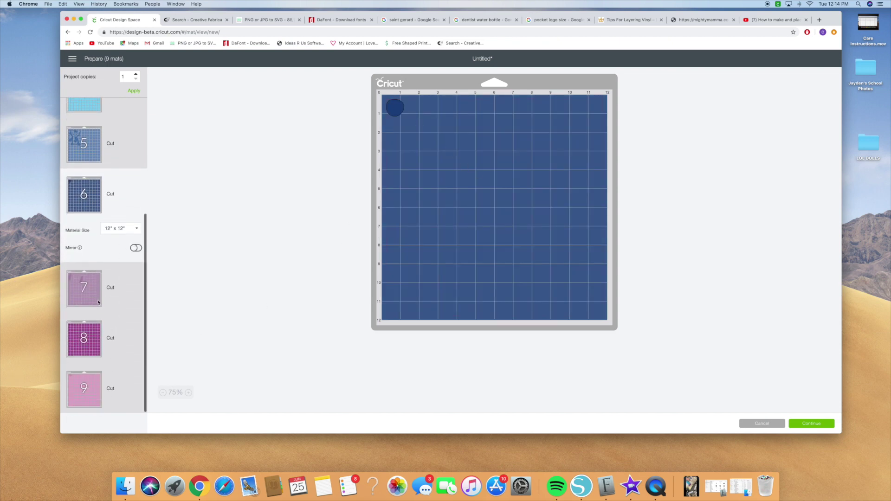
pyautogui.click(93, 284)
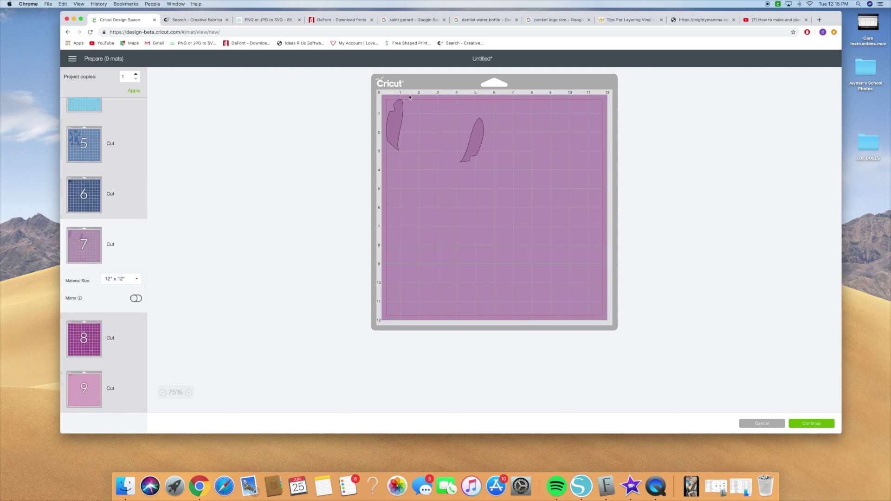
pyautogui.click(92, 342)
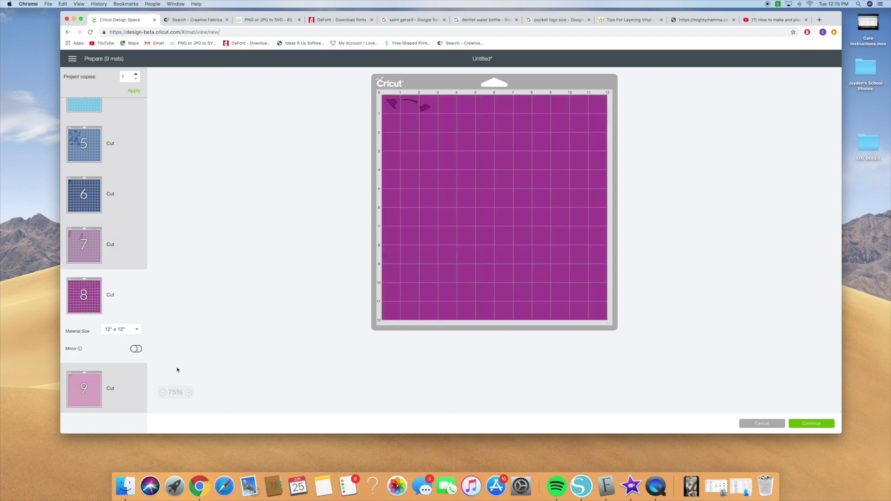
pyautogui.click(93, 389)
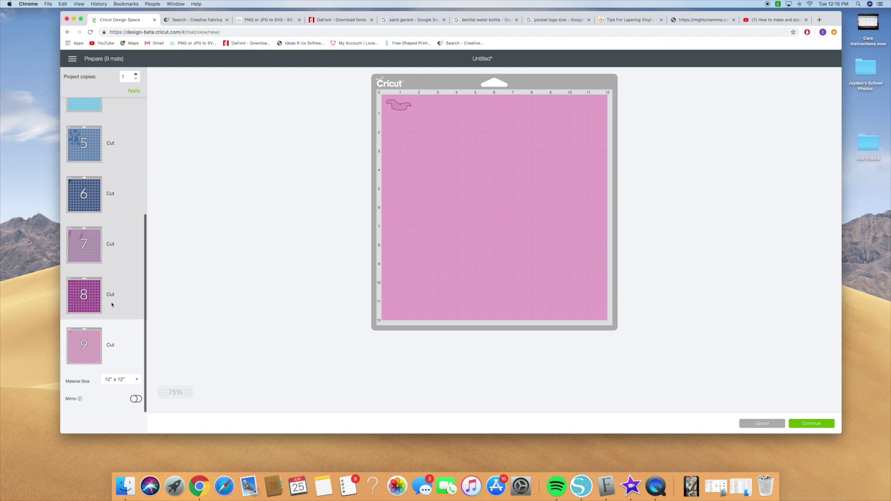
pyautogui.scroll(5, 112, 305)
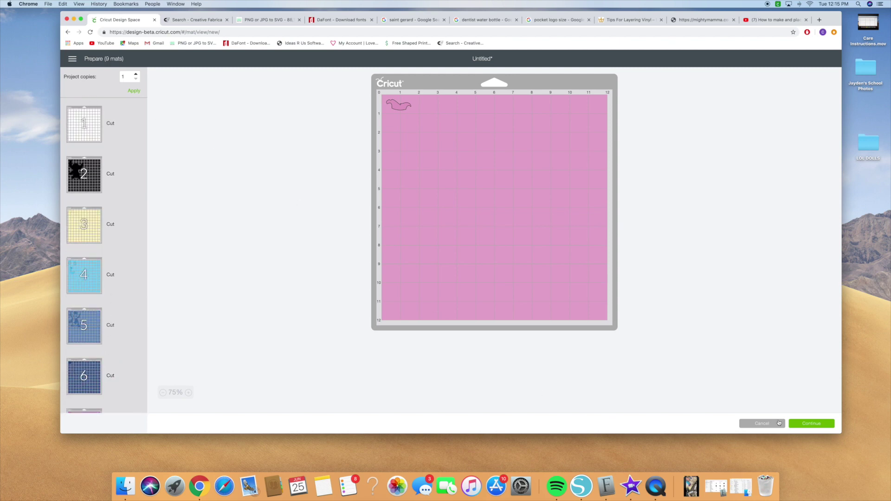